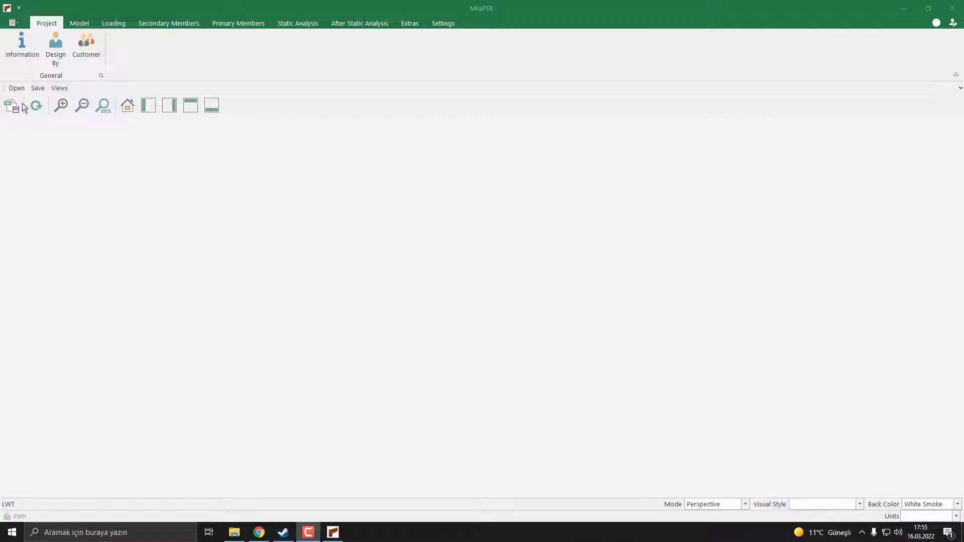
Add a new project through File > New Project, rename Model-1 to 'Portal Frame', and open it for setup.
click(12, 23)
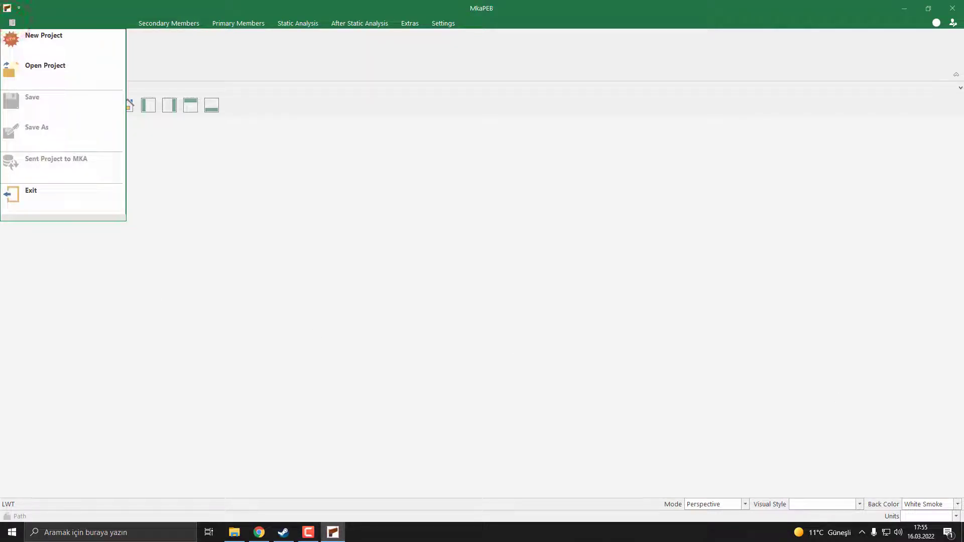
click(31, 45)
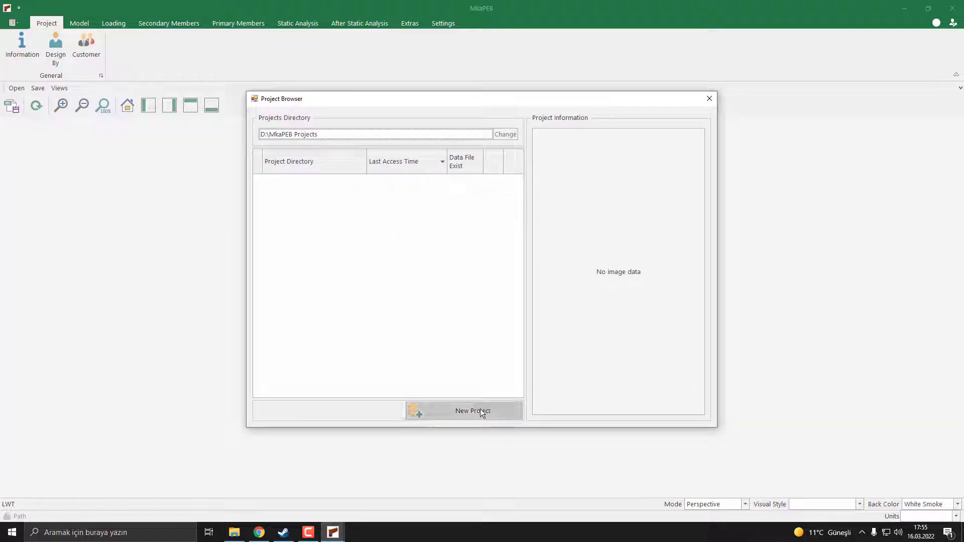
click(483, 414)
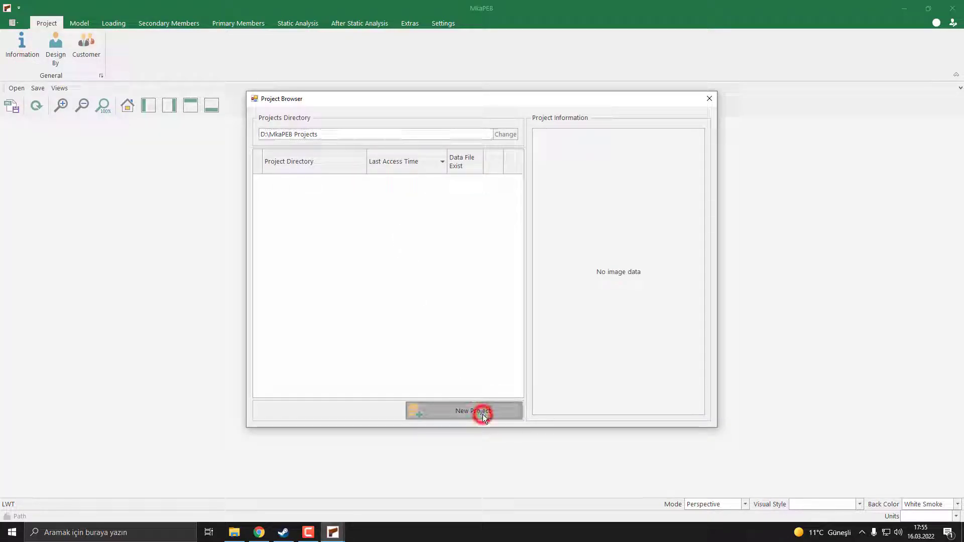
click(304, 185)
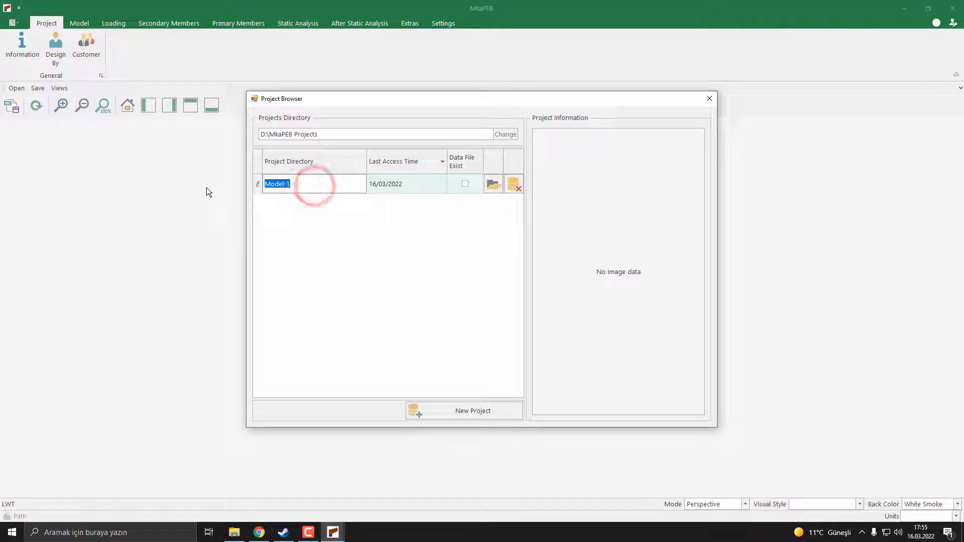
text(Portal Frame)
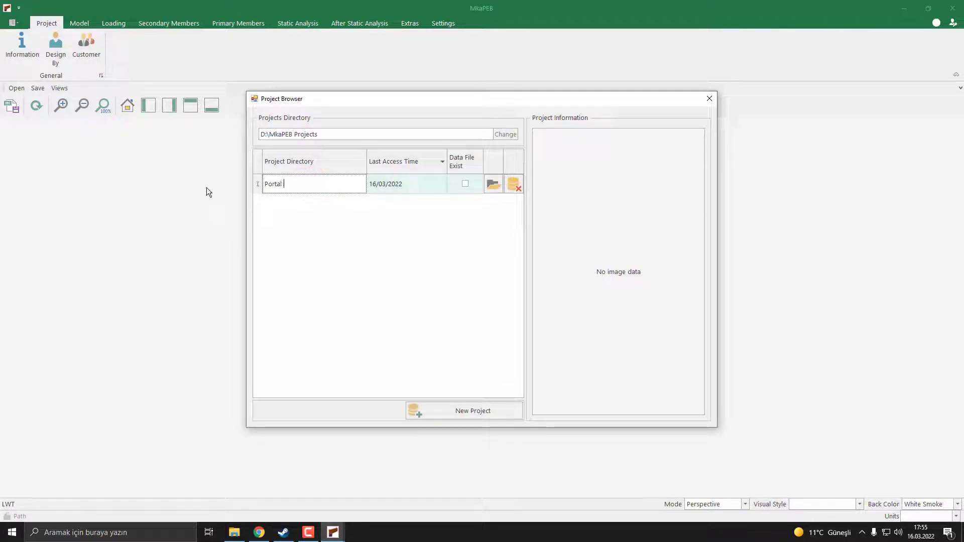
click(491, 185)
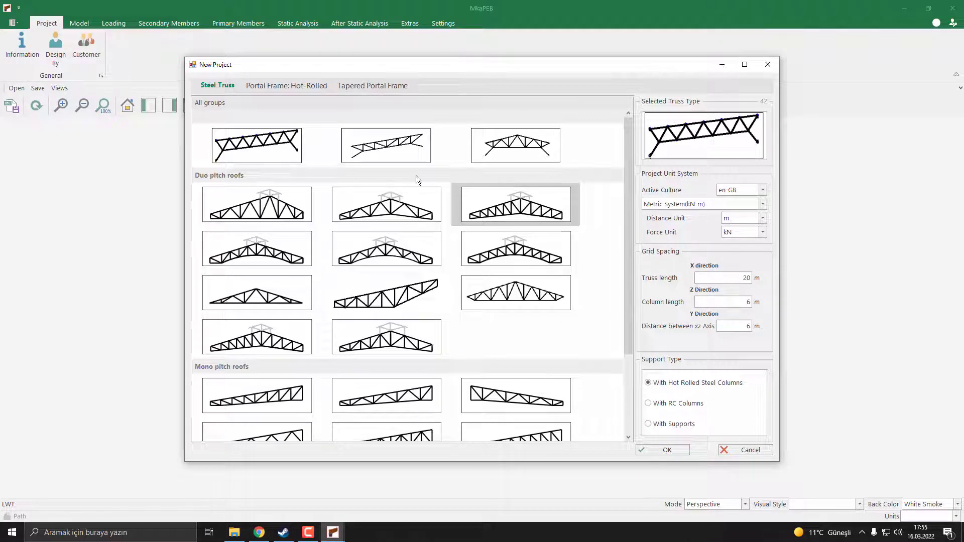
Pick the second hot-rolled duo-pitch portal frame, set column length to 7 m, and generate the model.
click(227, 89)
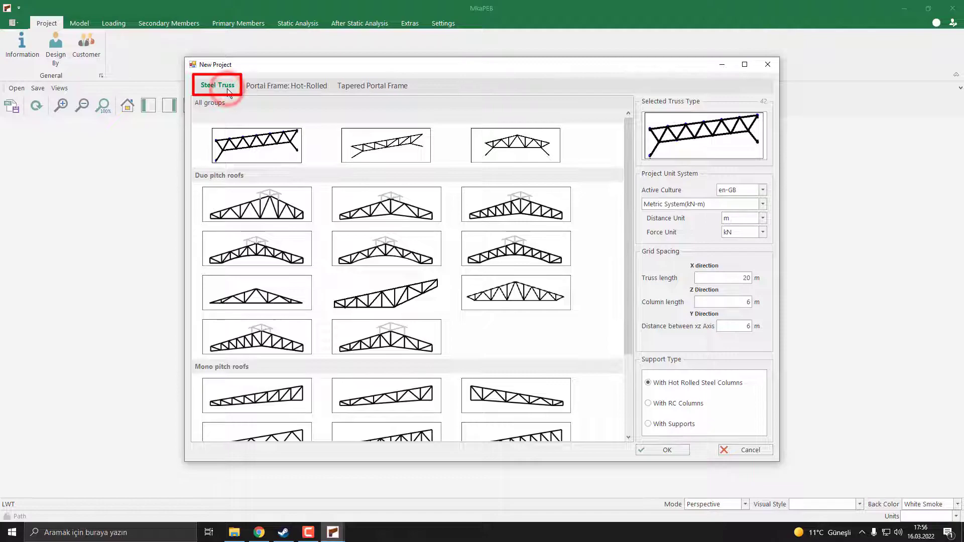
click(279, 88)
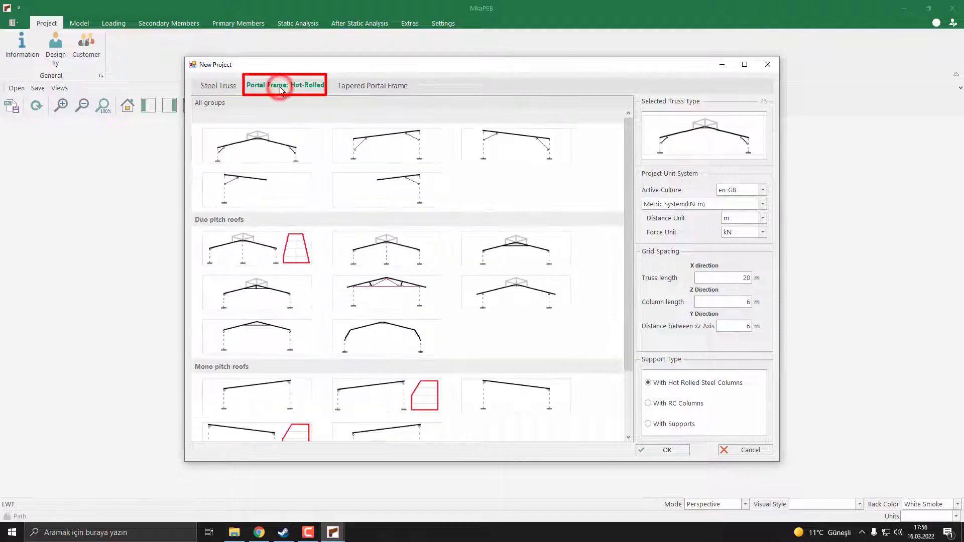
click(360, 89)
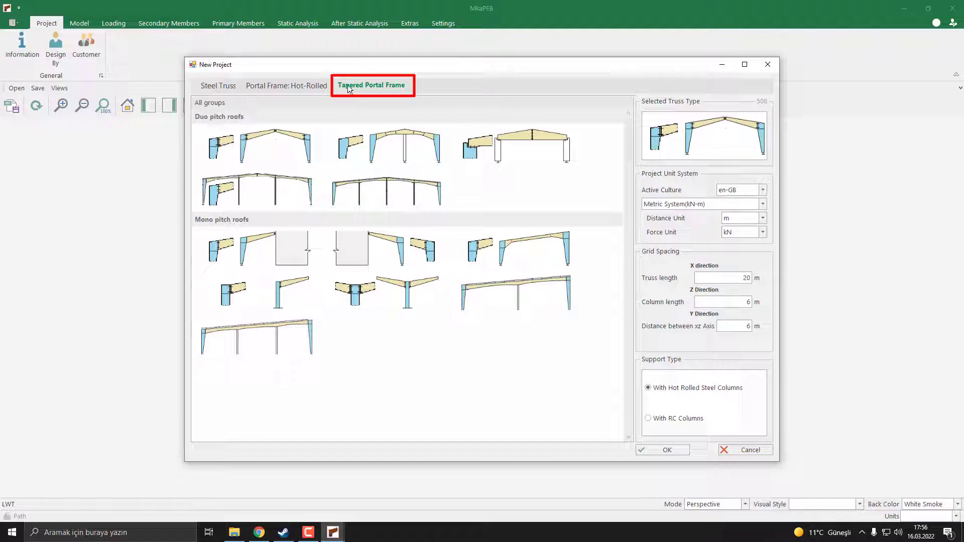
click(272, 88)
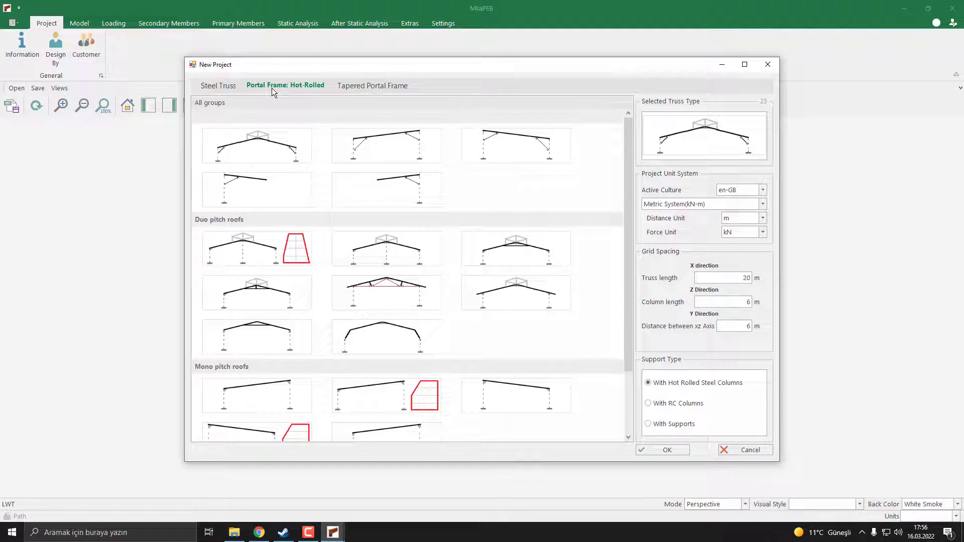
click(408, 257)
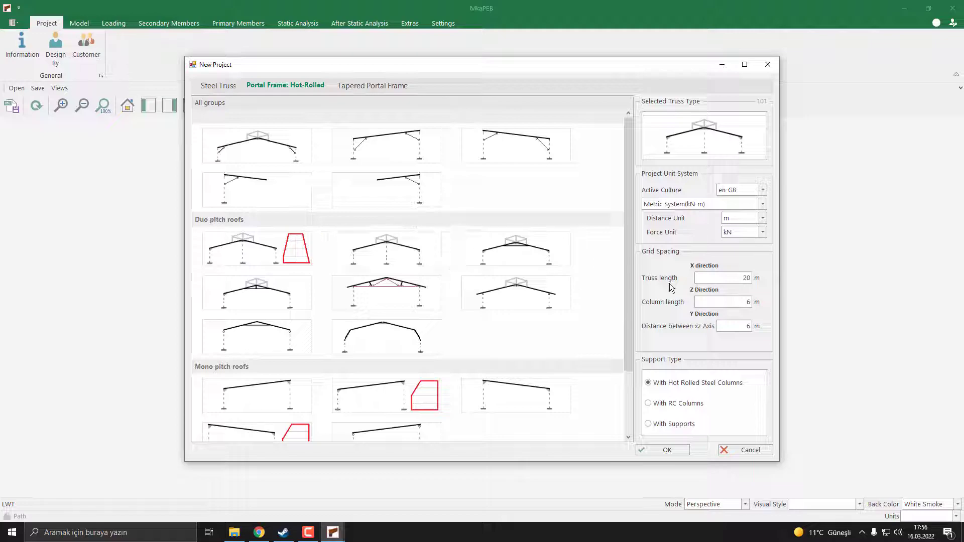
click(737, 301)
text(7)
click(663, 451)
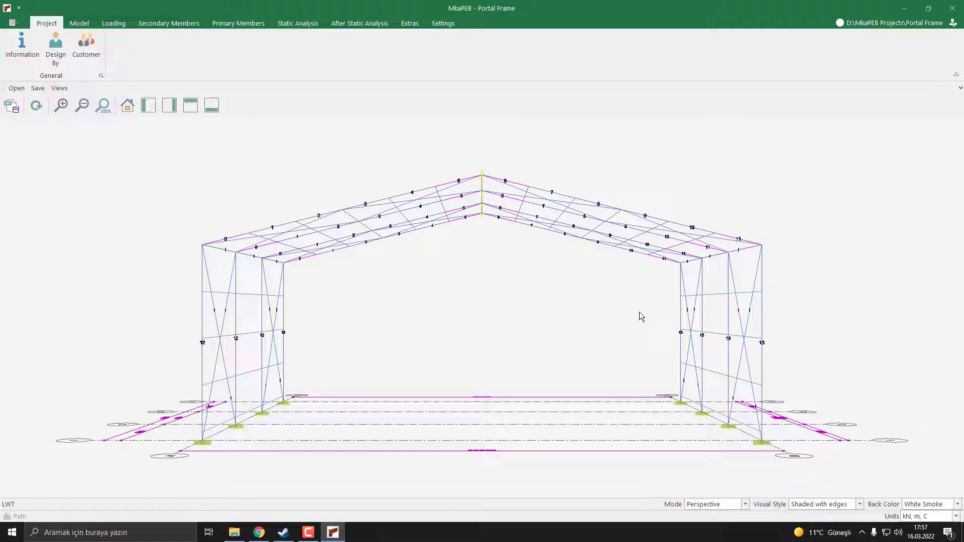
Orbit and zoom the 3D view to inspect the braced frame, purlins, girts and column bases.
middle_drag(641, 315, 637, 378)
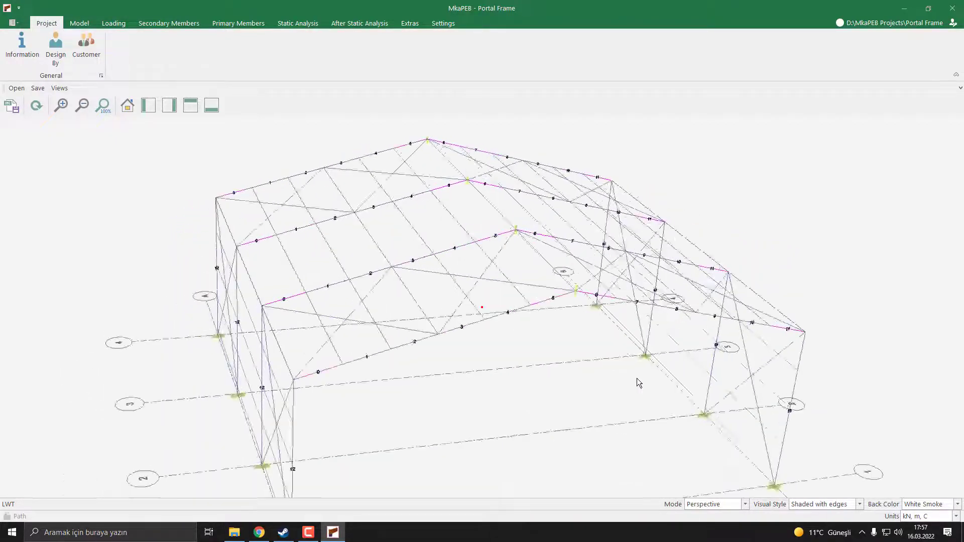
scroll(504, 357, down, 3)
scroll(539, 386, up, 4)
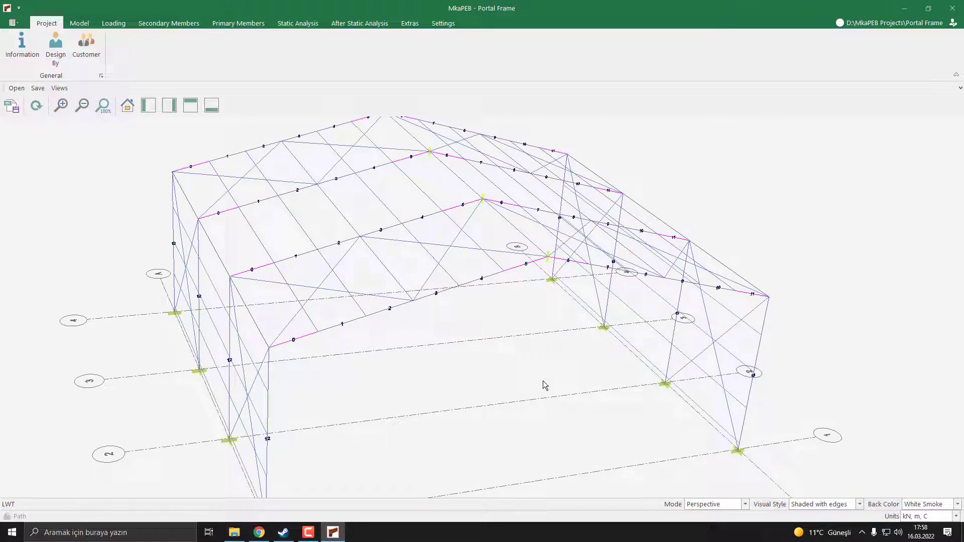
middle_drag(485, 325, 301, 274)
scroll(300, 274, down, 3)
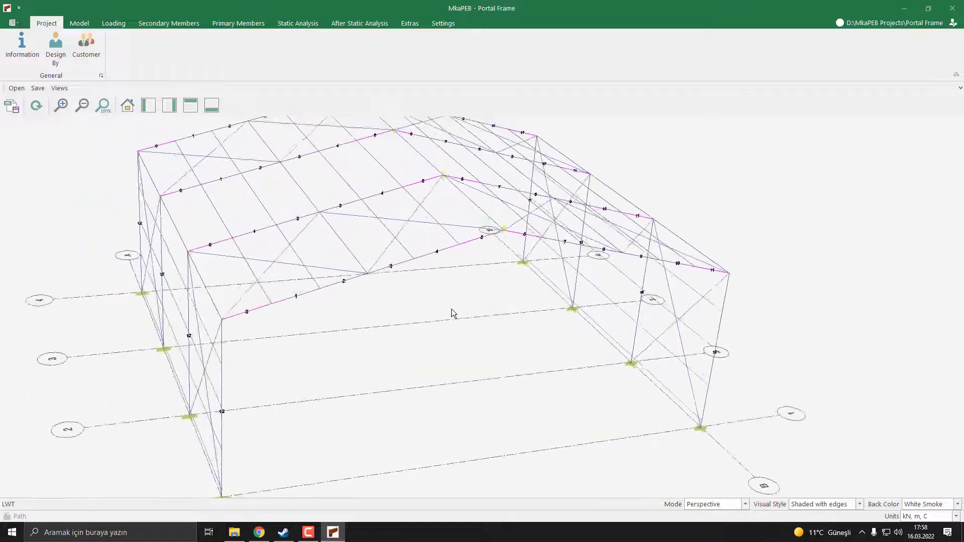
middle_drag(452, 312, 245, 344)
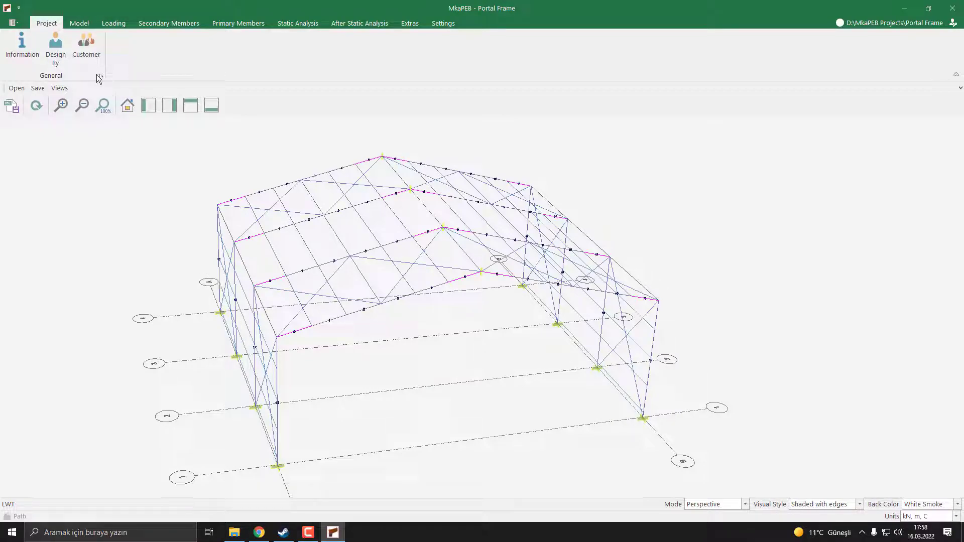
Select truss 101 under X Axis and open its Edit Truss dialog.
click(80, 23)
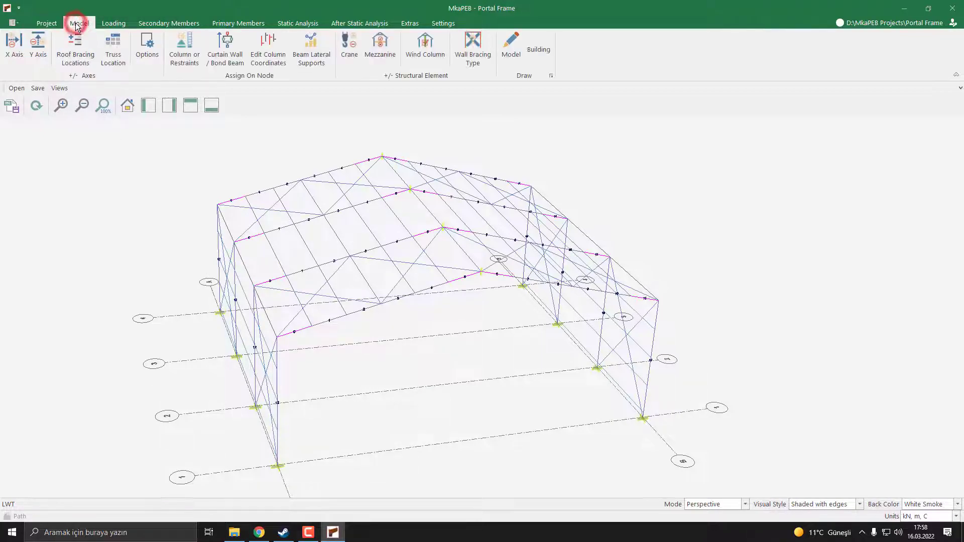
click(14, 47)
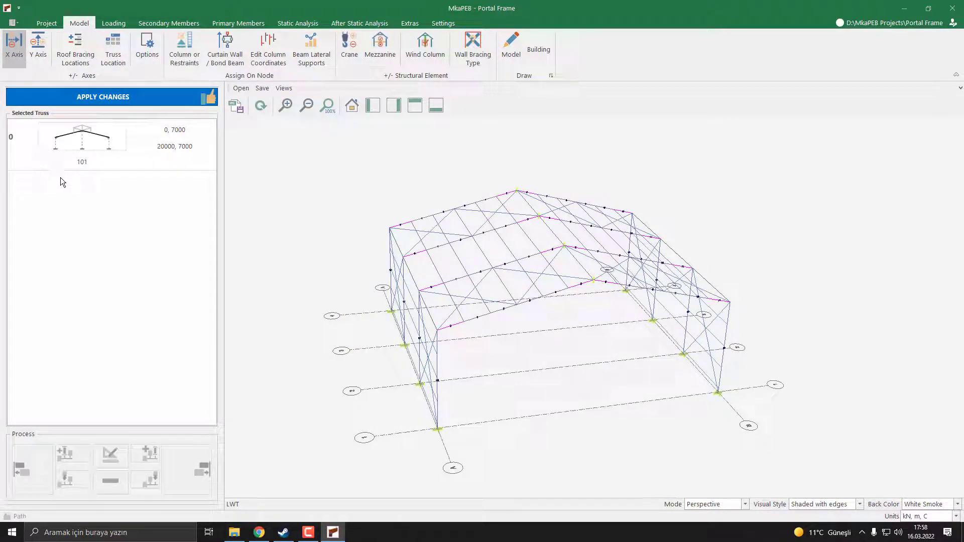
click(80, 141)
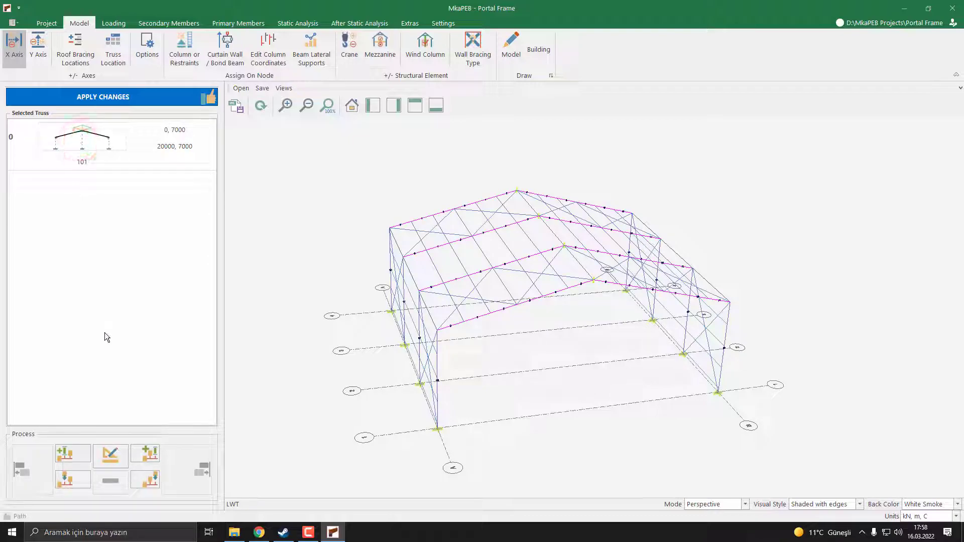
click(111, 455)
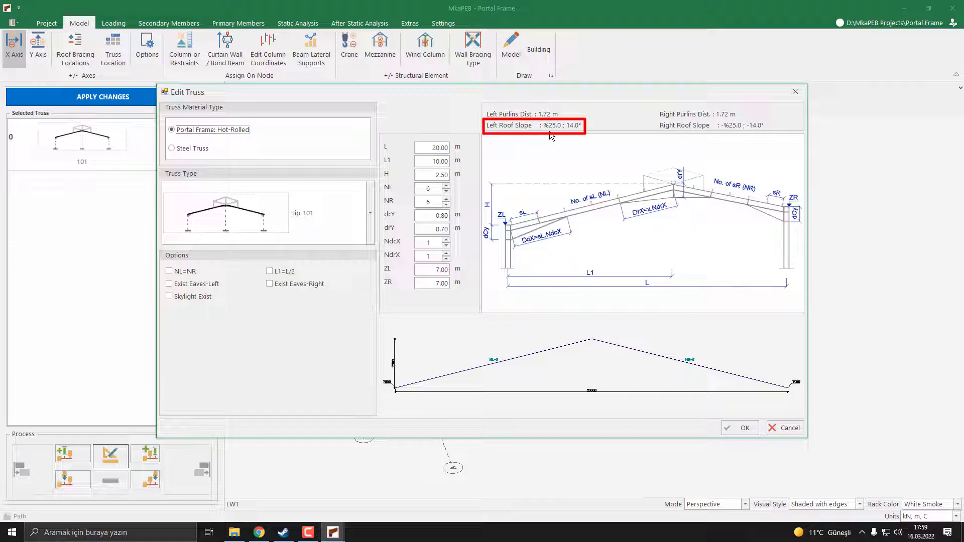
Set truss height H to 1, enable NL=NR and L1=L/2, and raise NL to 8.
click(432, 175)
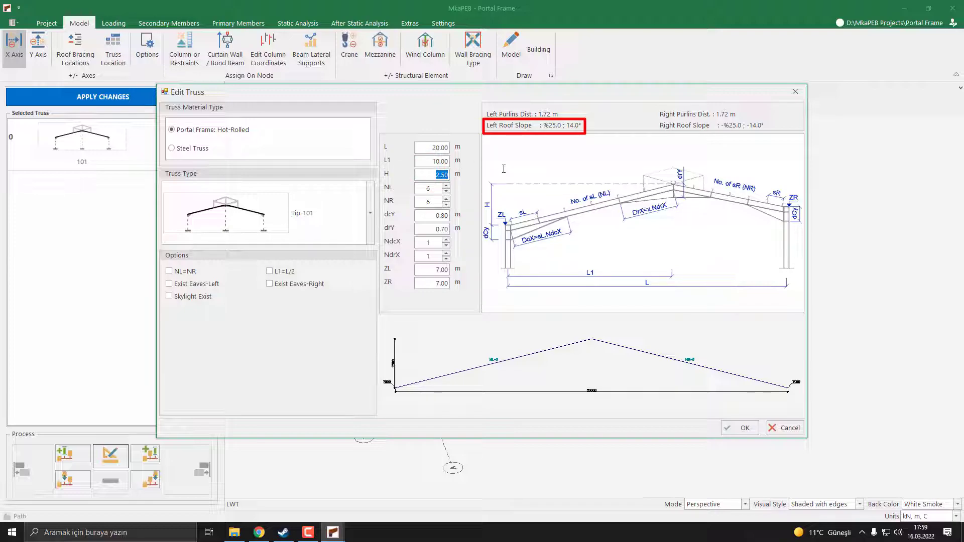
text(1)
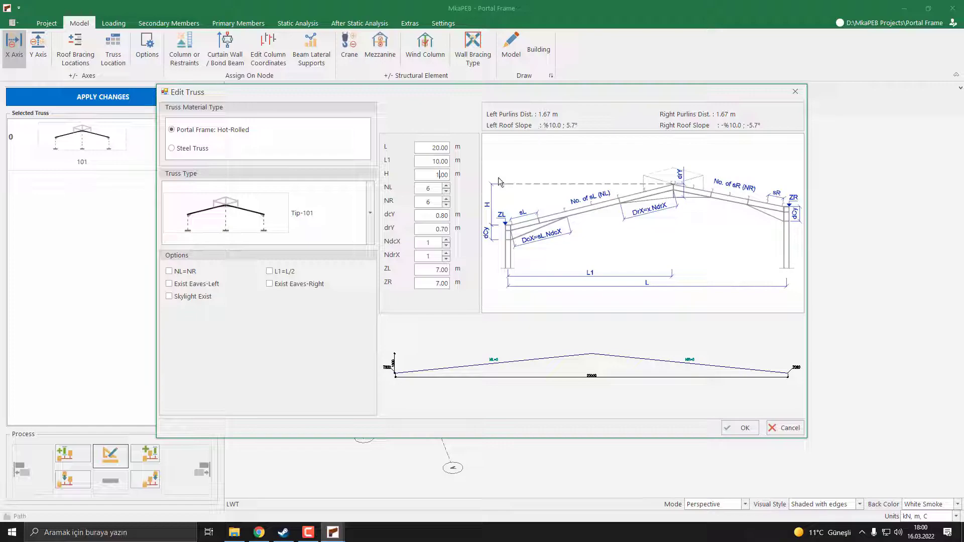
click(186, 273)
click(289, 276)
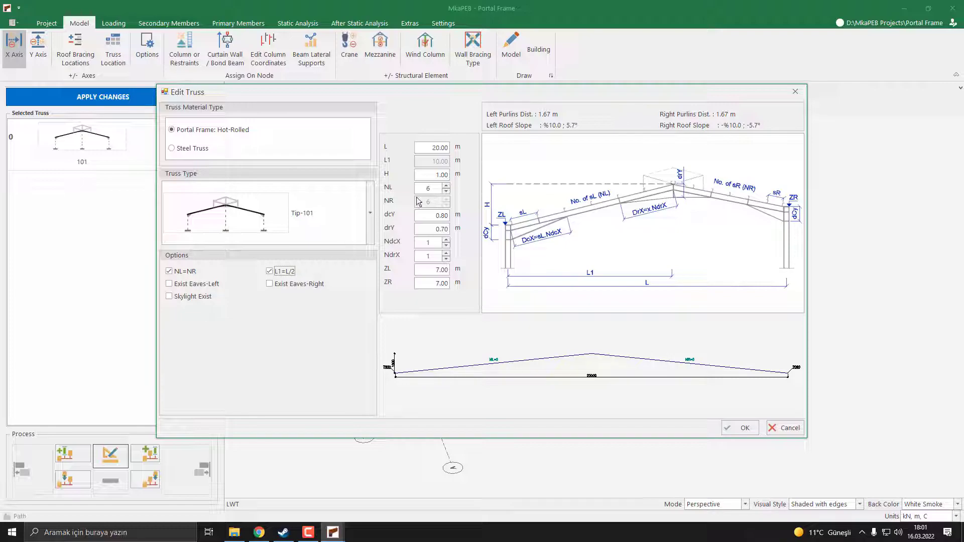
click(447, 185)
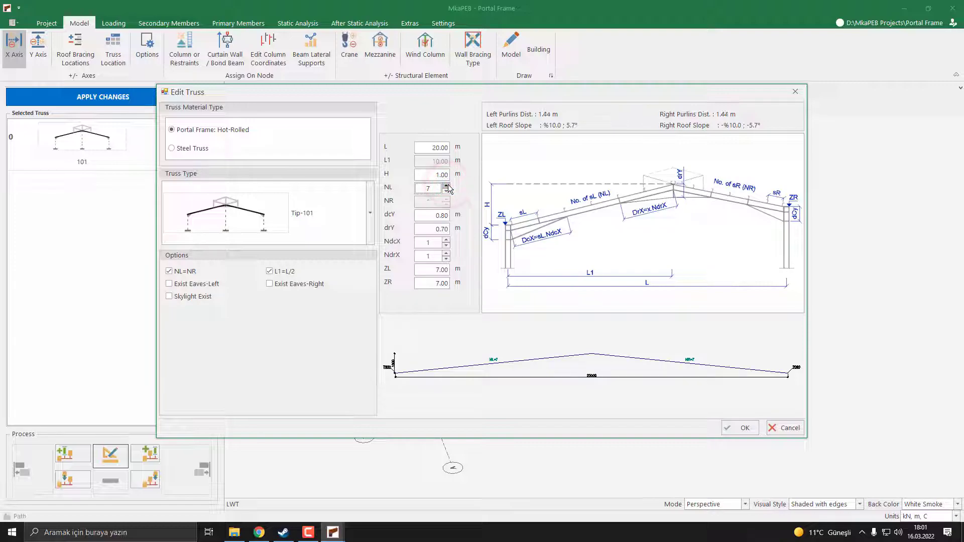
click(446, 186)
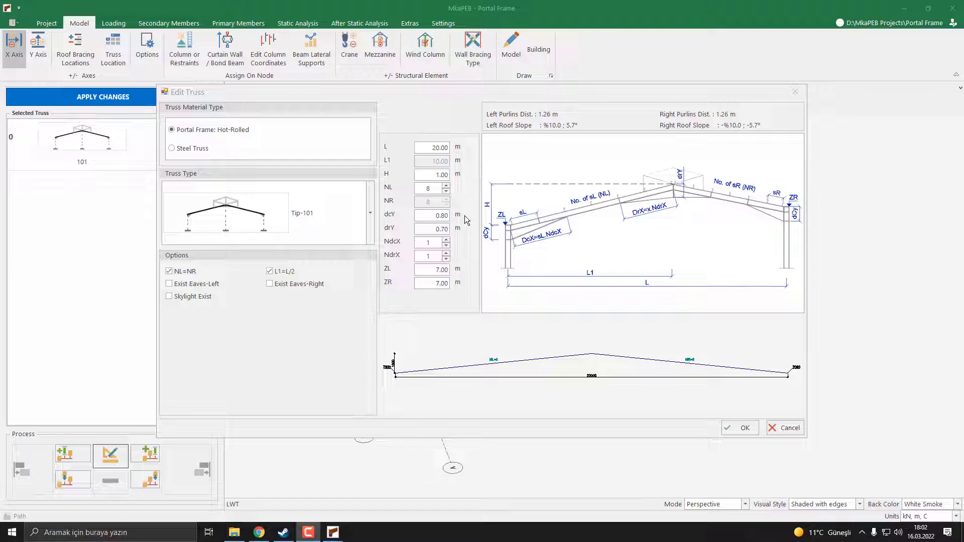
Change dcY to 1.00 m, leaving NdcX at 1 after trying higher values.
click(425, 217)
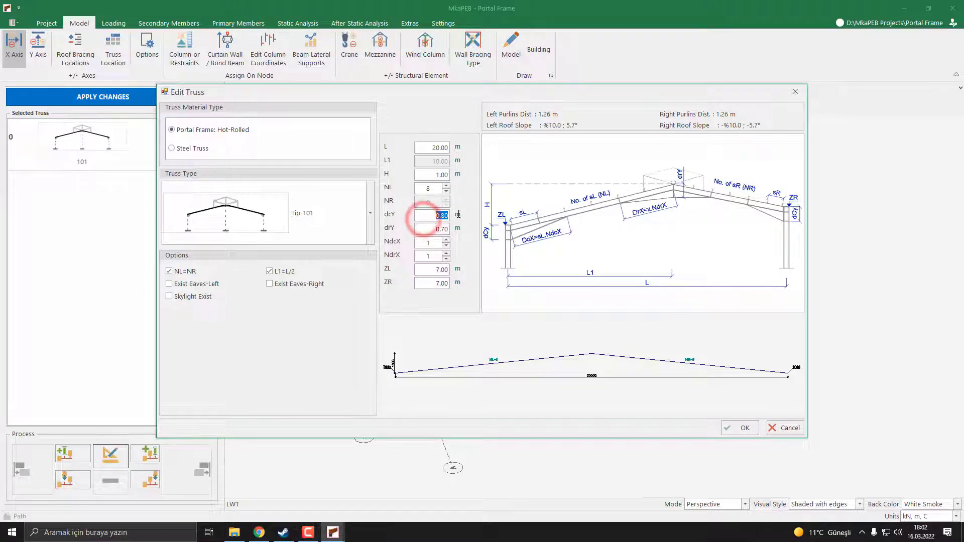
text(1.)
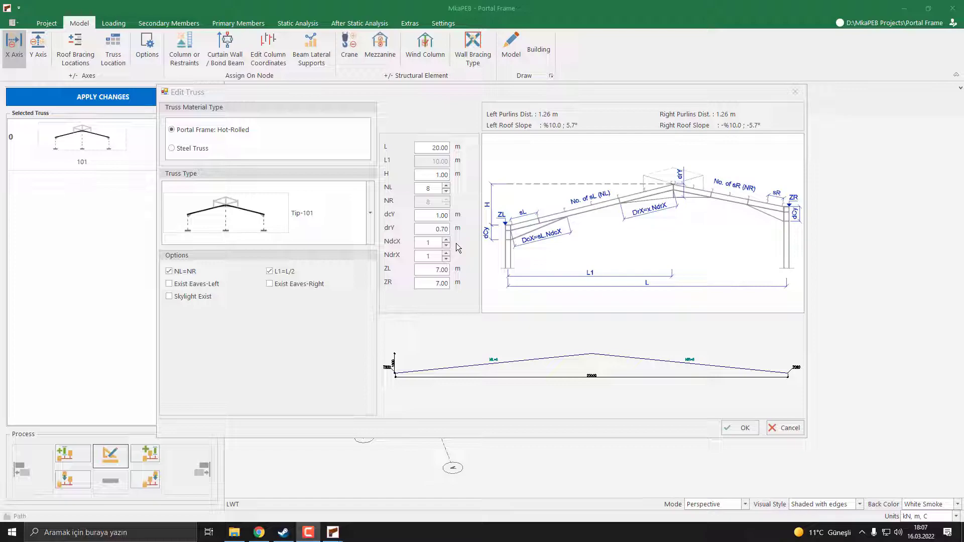
click(446, 240)
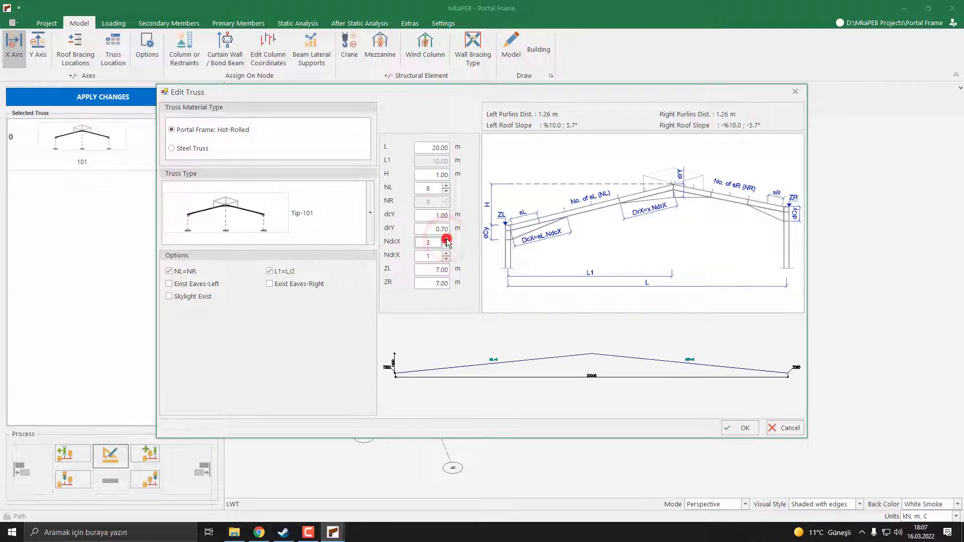
click(447, 240)
click(446, 246)
click(446, 245)
key(alt+Tab)
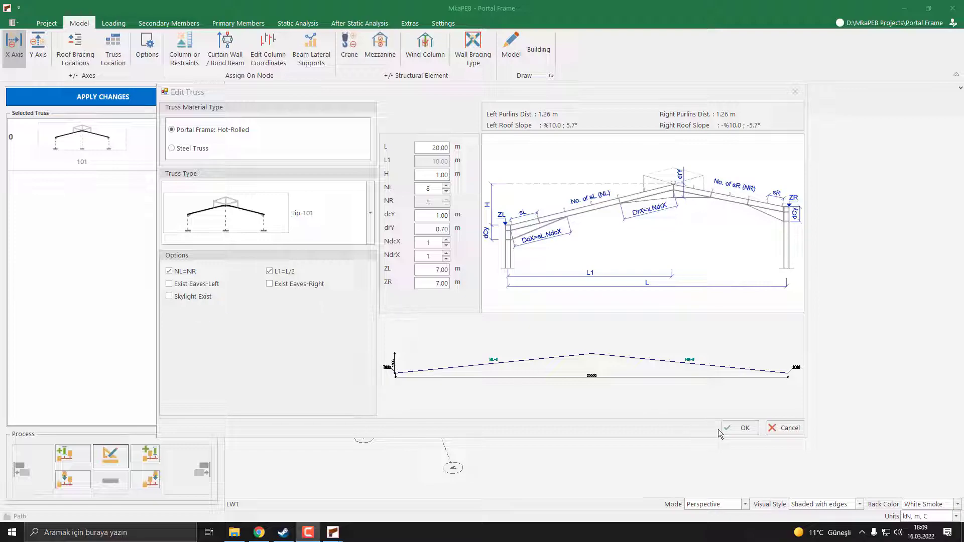
Confirm the Edit Truss dialog and apply the truss 101 changes to rebuild the model.
click(743, 429)
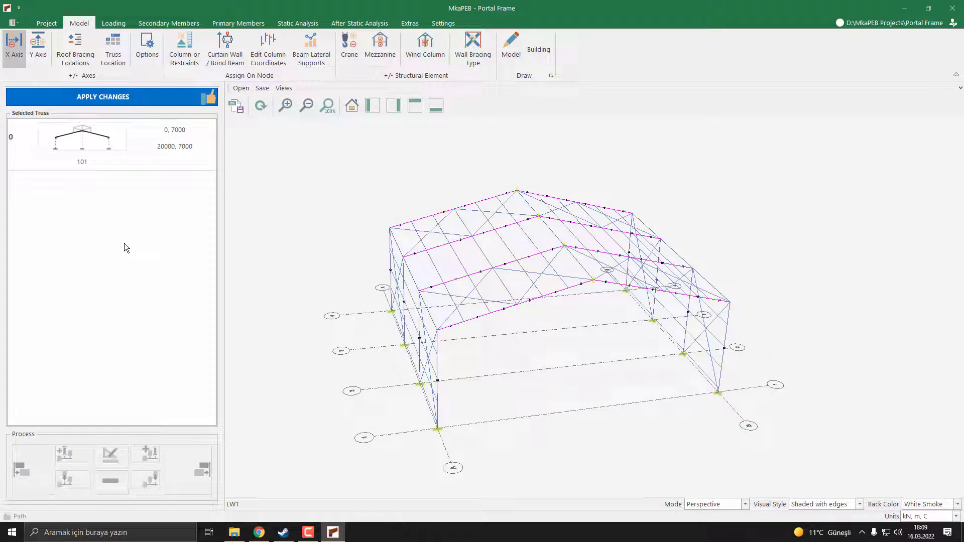
click(110, 98)
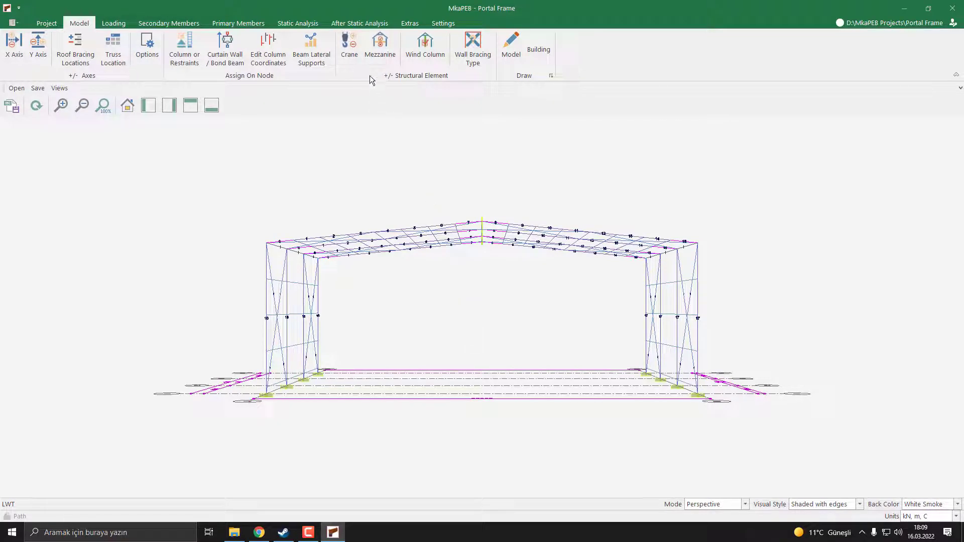
Open Cost Estimation from After Static Analysis and display the xz-2 cross-section drawing.
click(373, 26)
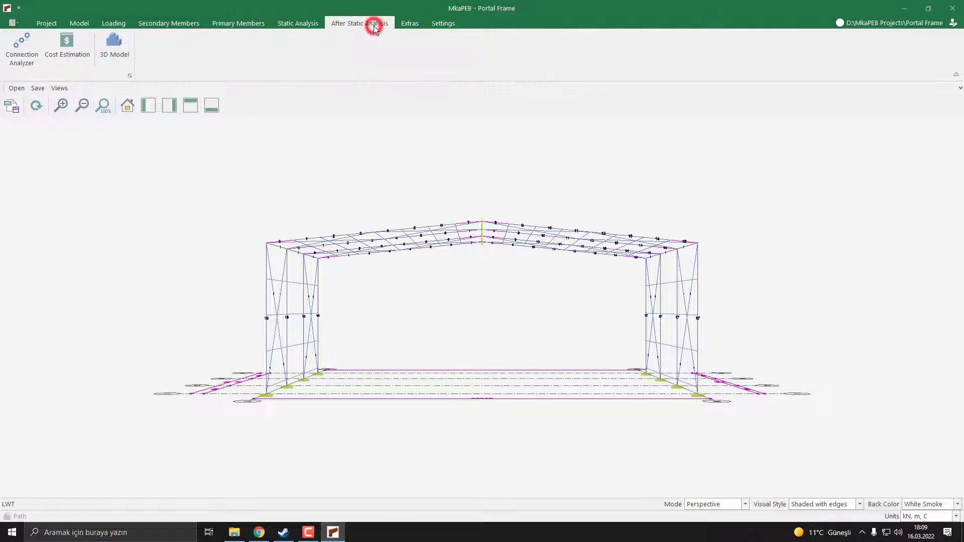
click(70, 64)
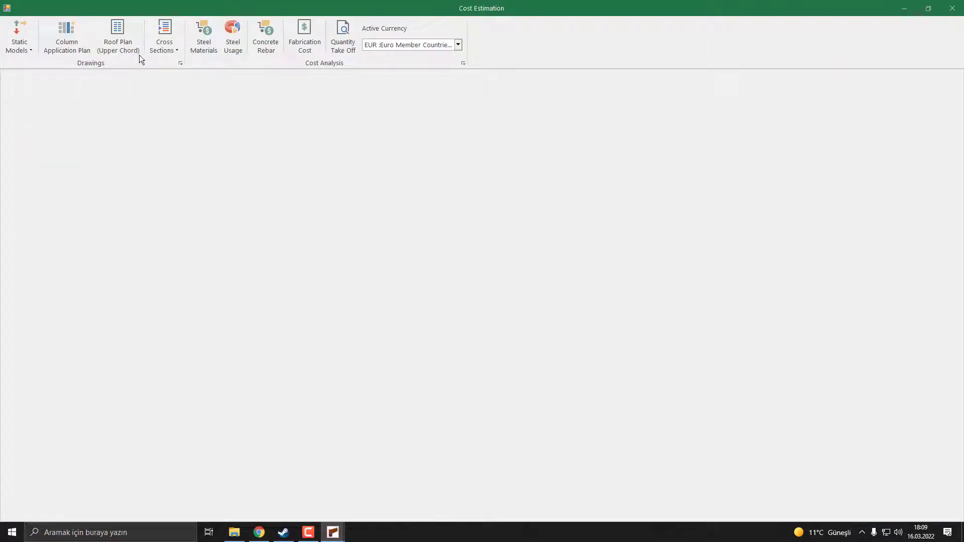
click(167, 53)
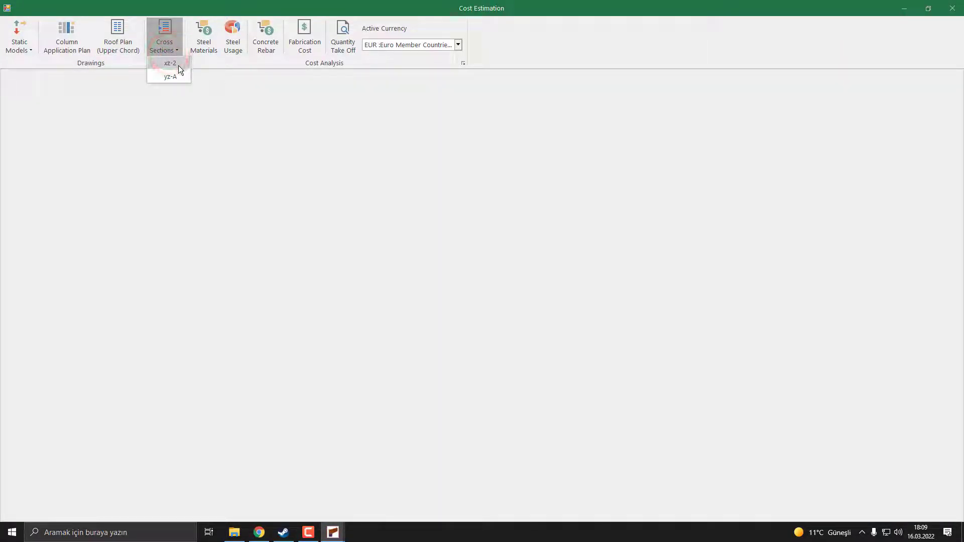
click(179, 65)
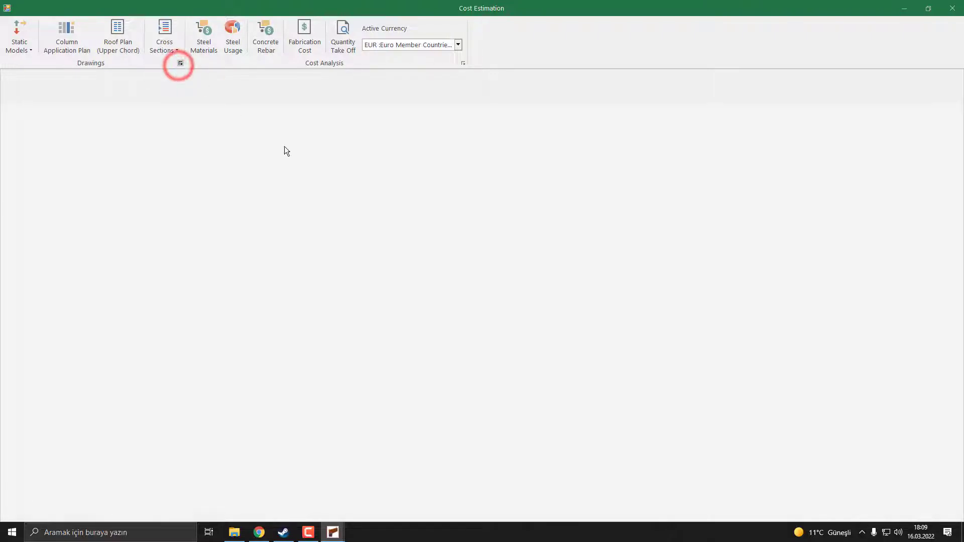